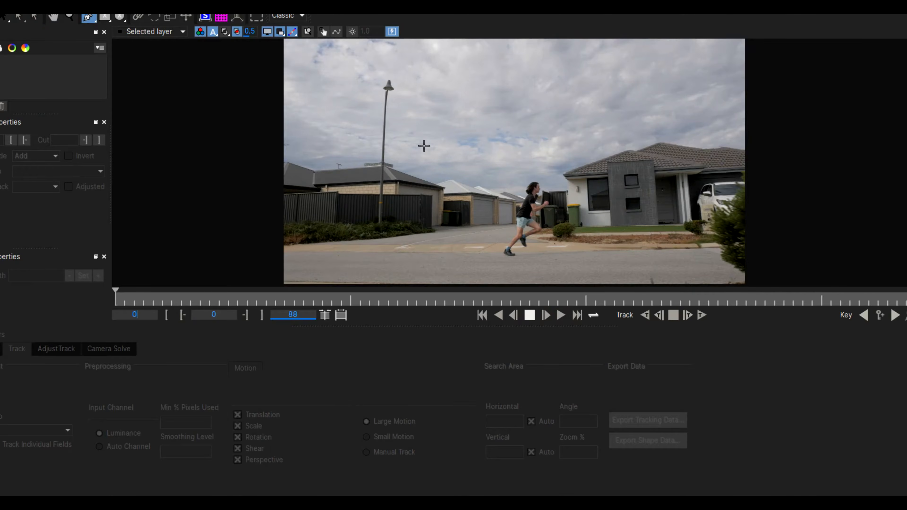
- Draw a closed tracking shape over the clouds and track it forward with Min % Pixels Used set to 90
drag(423, 144, 483, 166)
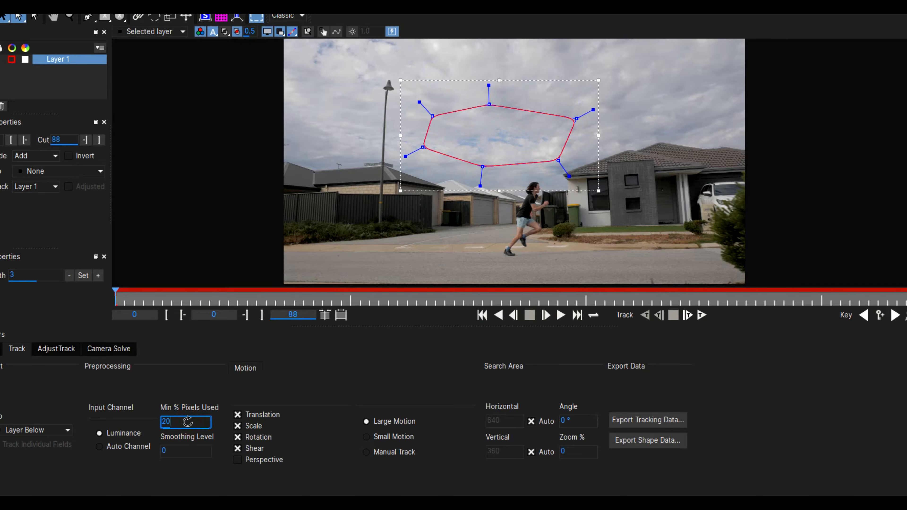
text(90)
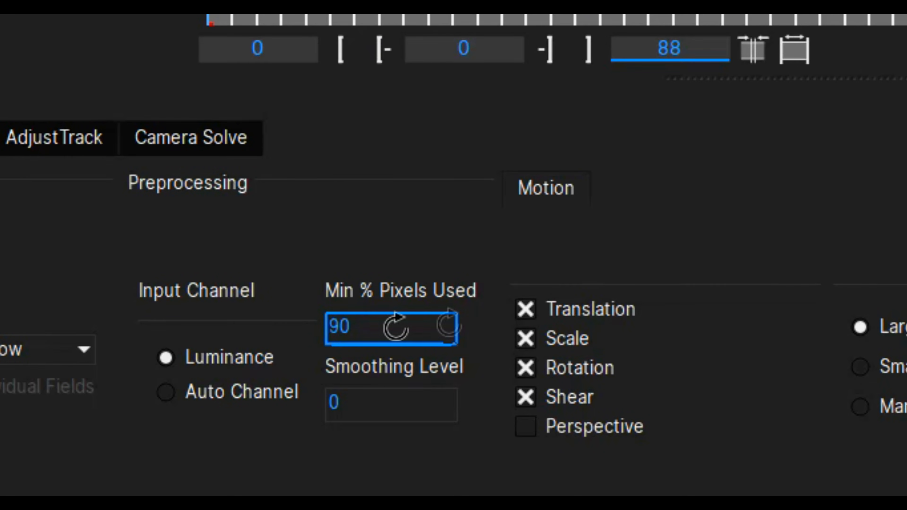
click(736, 485)
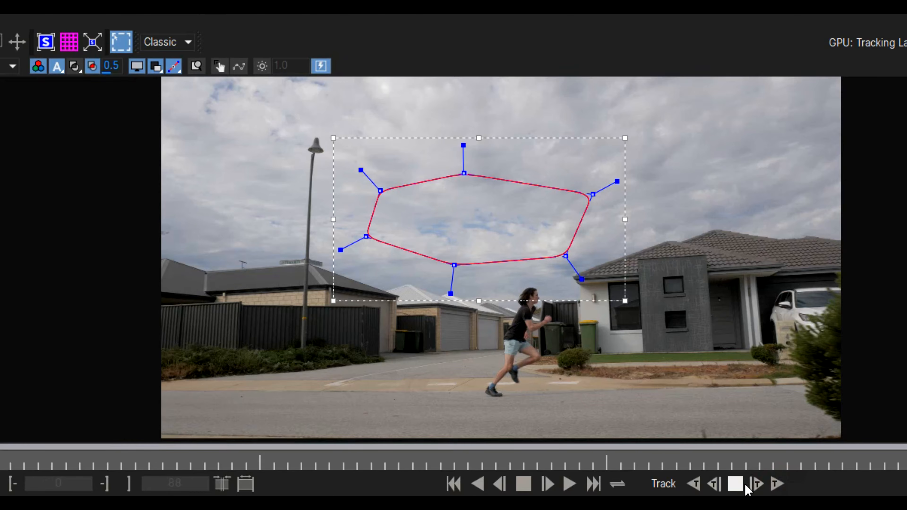
click(736, 485)
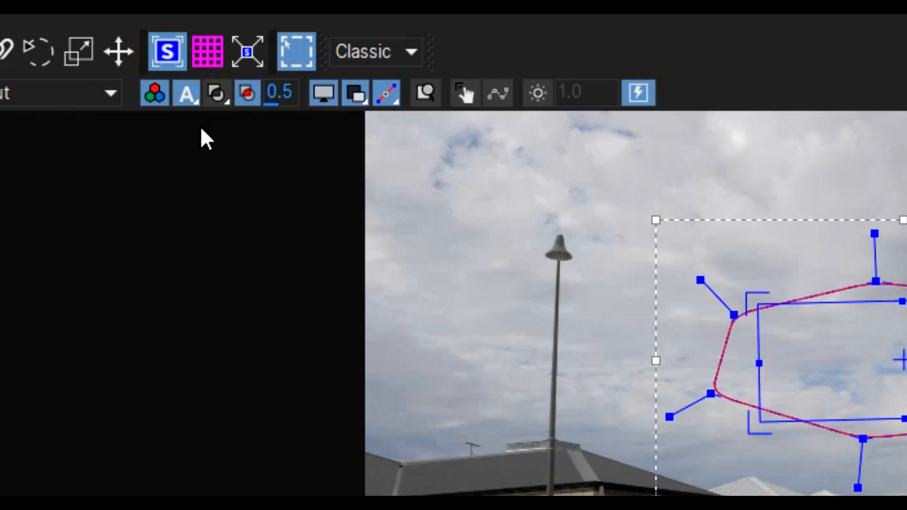
- Display the planar grid and move the shape onto unobstructed sky at frames 9 and 33, resuming the forward track each time
click(211, 59)
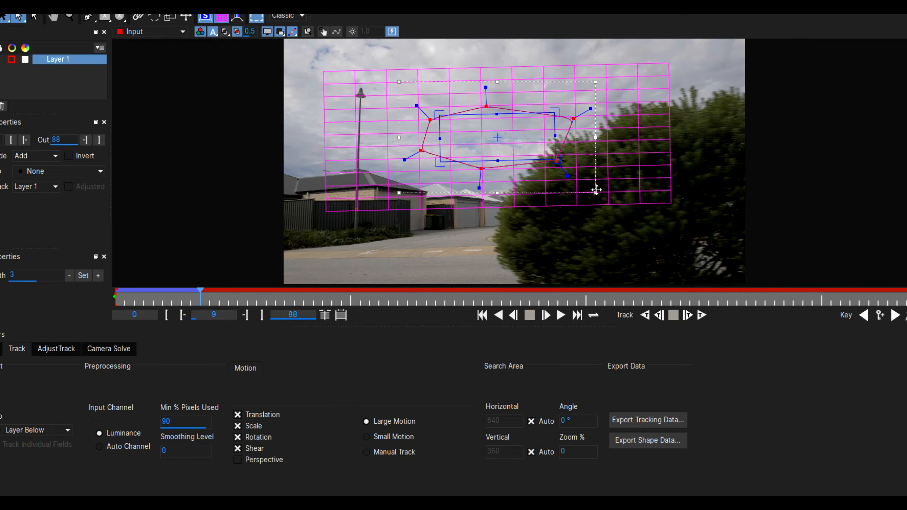
drag(547, 160, 540, 138)
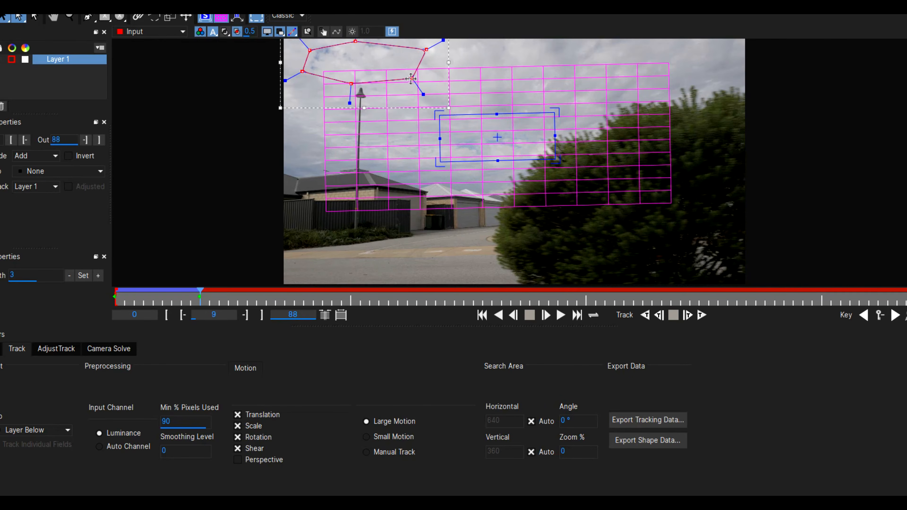
click(688, 315)
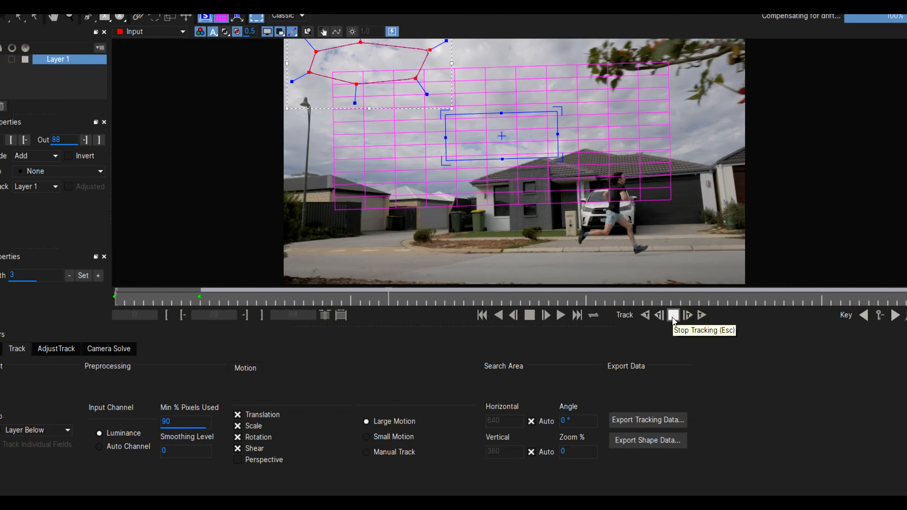
click(673, 315)
drag(361, 87, 383, 165)
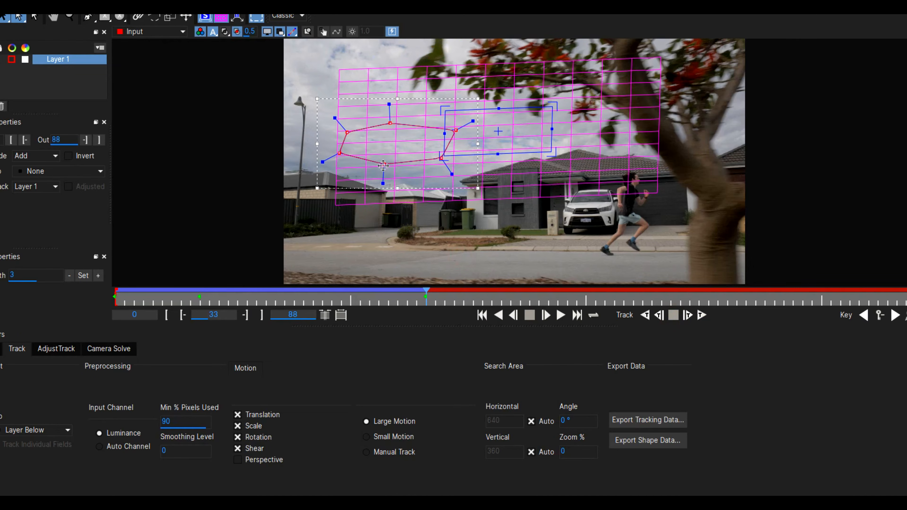
click(690, 318)
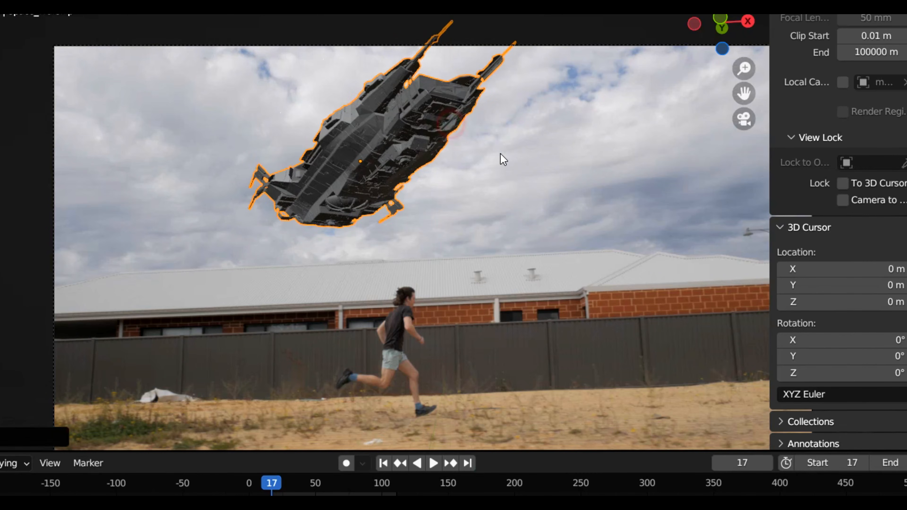
- Switch to Blender and play the spaceship's animation from frame 17
click(409, 149)
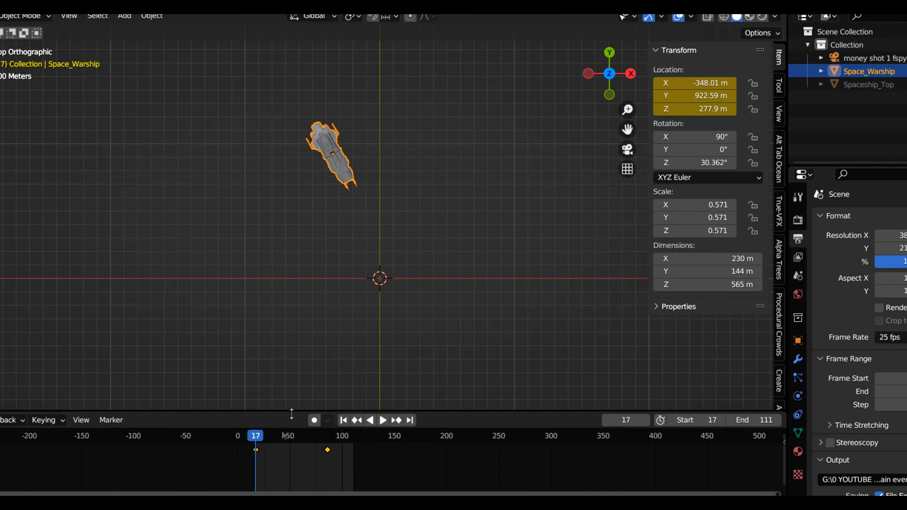
click(383, 420)
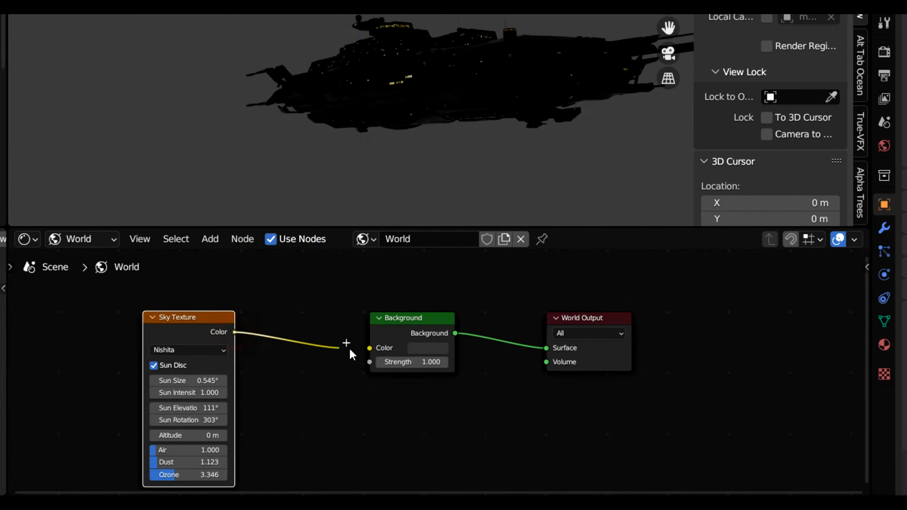
- Connect the Sky Texture to the world Background's colour and set its sun intensity to 0.200
drag(350, 352, 369, 345)
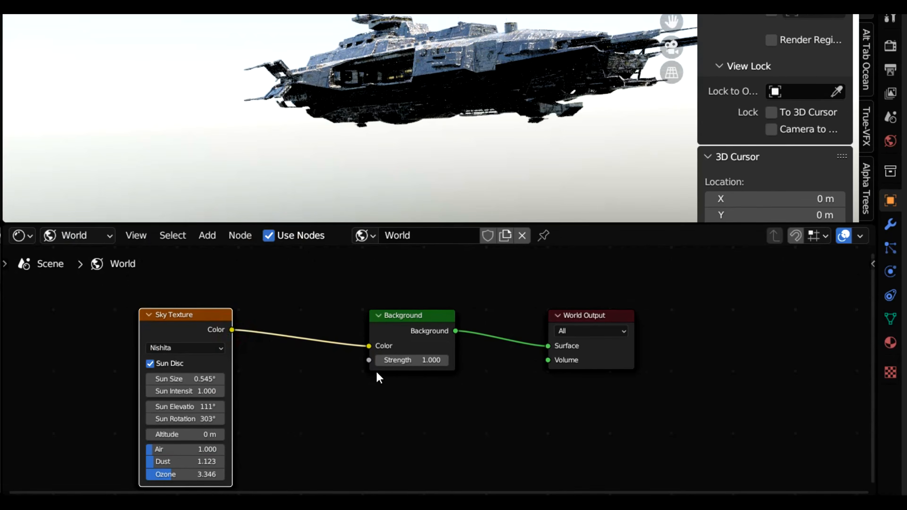
click(149, 391)
click(149, 392)
click(149, 392)
click(149, 391)
click(144, 390)
click(144, 390)
click(144, 390)
click(145, 390)
- Set the Sky Texture's sun elevation to about 62.4° and reduce its sun rotation
drag(175, 403, 87, 402)
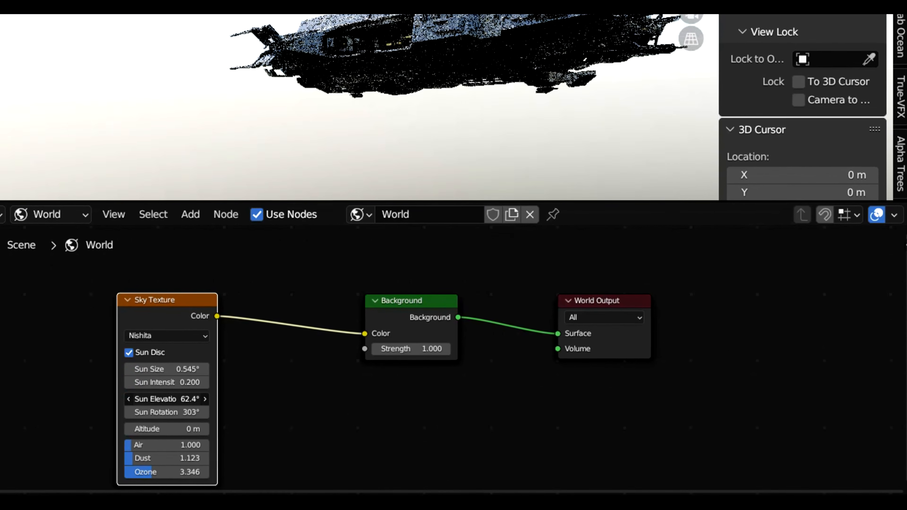
drag(189, 411, 143, 412)
- Open the Film settings in the scene's render properties
scroll(815, 350, down, 3)
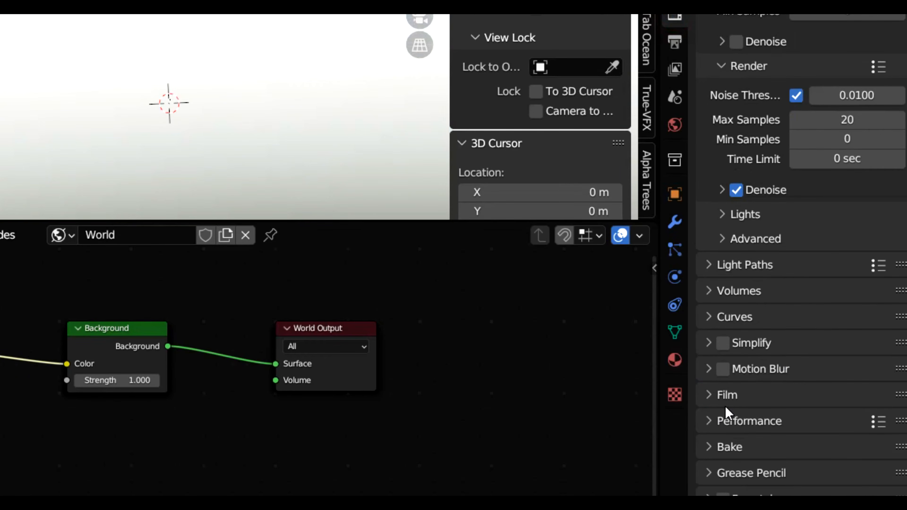
scroll(753, 375, down, 5)
click(735, 379)
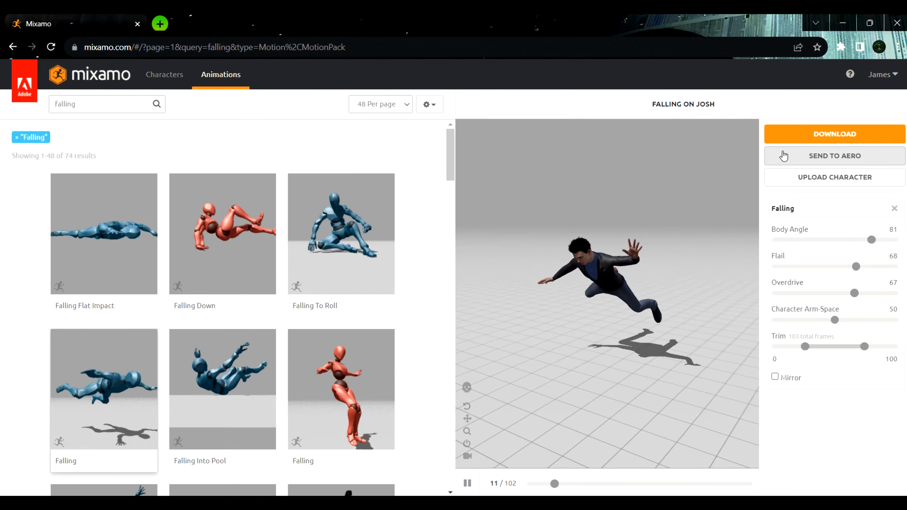
- Switch to Mixamo and download the Falling animation for the character
click(789, 135)
click(330, 226)
click(282, 240)
click(608, 272)
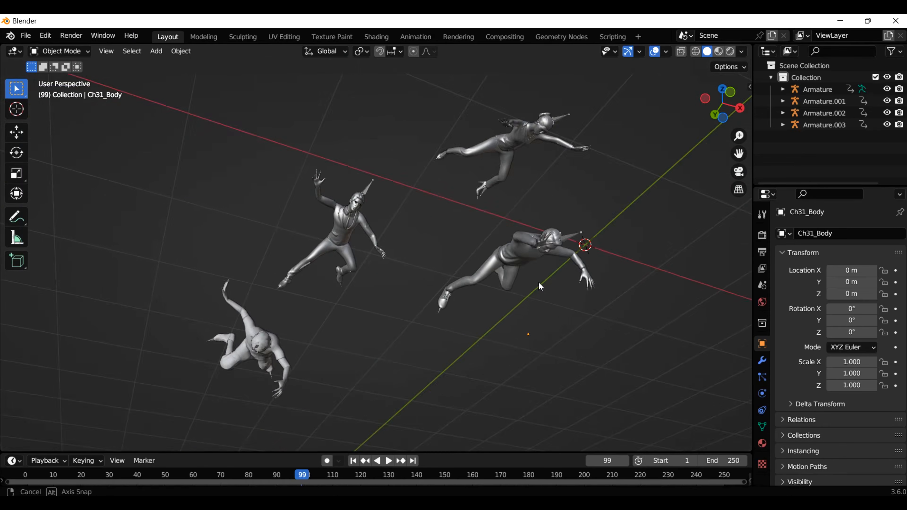
- Switch to Blender, inspect the imported falling figures and move all four armatures into a new collection named humans
click(522, 265)
key(KP_Decimal)
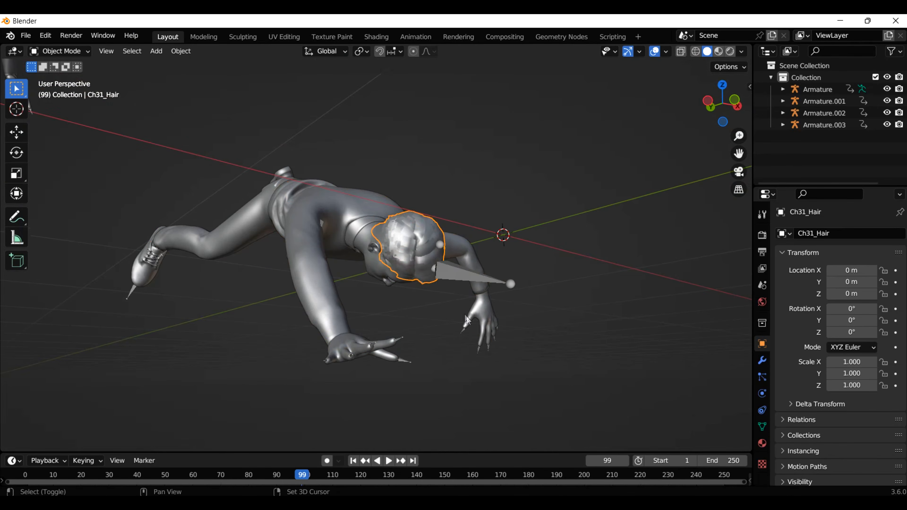
click(152, 221)
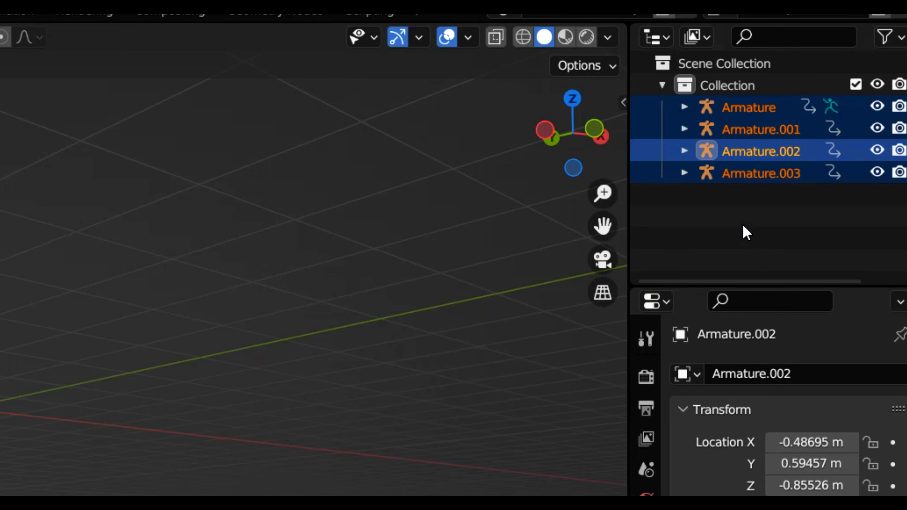
key(m)
click(814, 154)
key(Return)
- Add a plane at the world origin and stretch it along the X axis
key(shift+a)
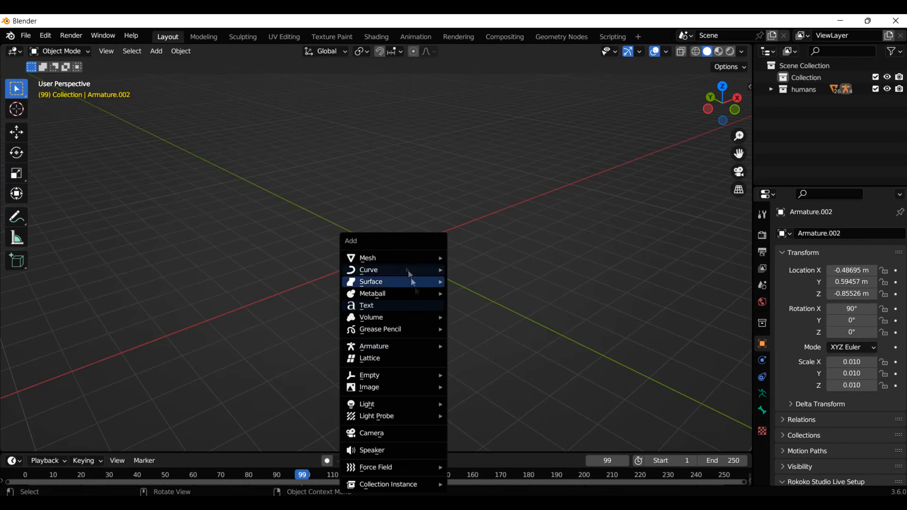
click(94, 398)
key(s)
key(x)
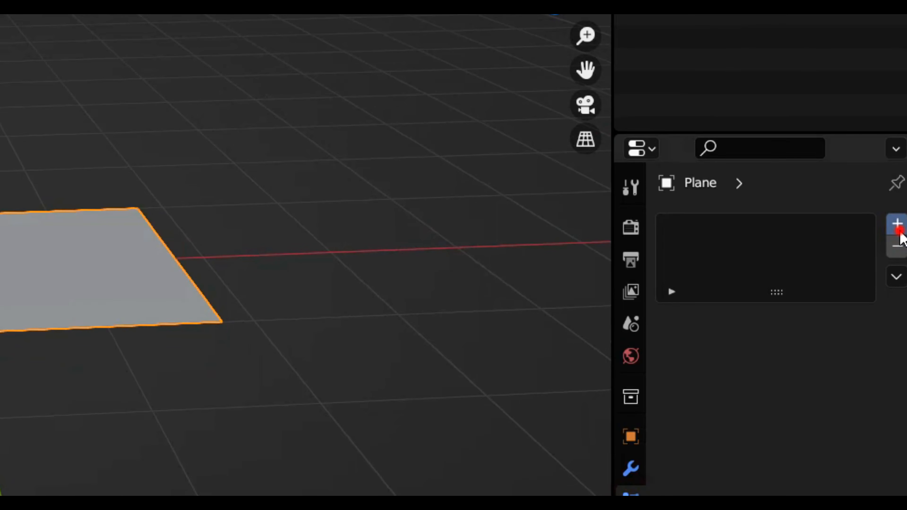
- Add a particle system to the plane with an emission number of 30
click(897, 225)
text(30)
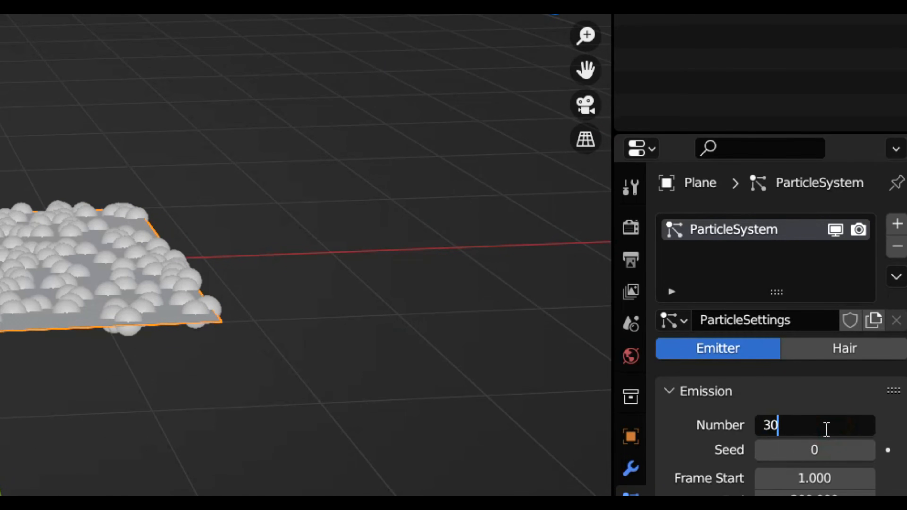
key(Return)
- Set the particles' lifetime to 500000 and normal velocity to 2.07 m/s, and play the simulation
double_click(819, 509)
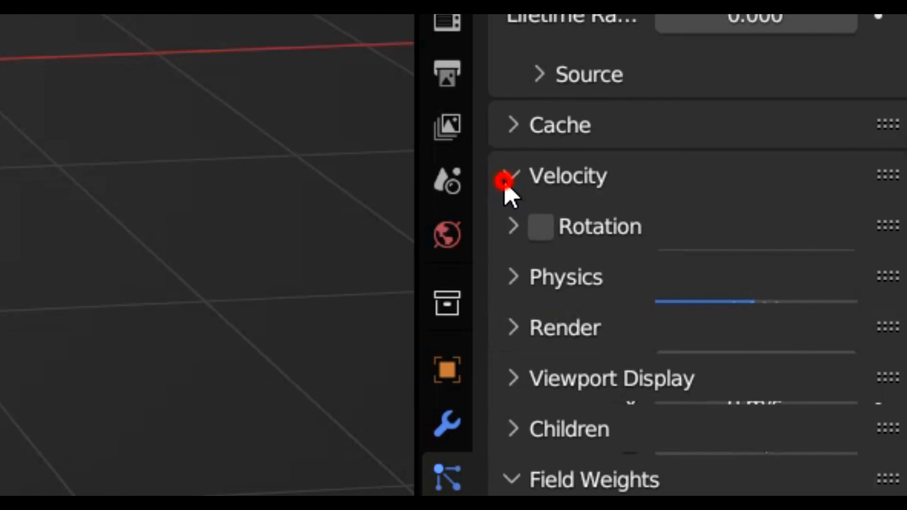
click(504, 178)
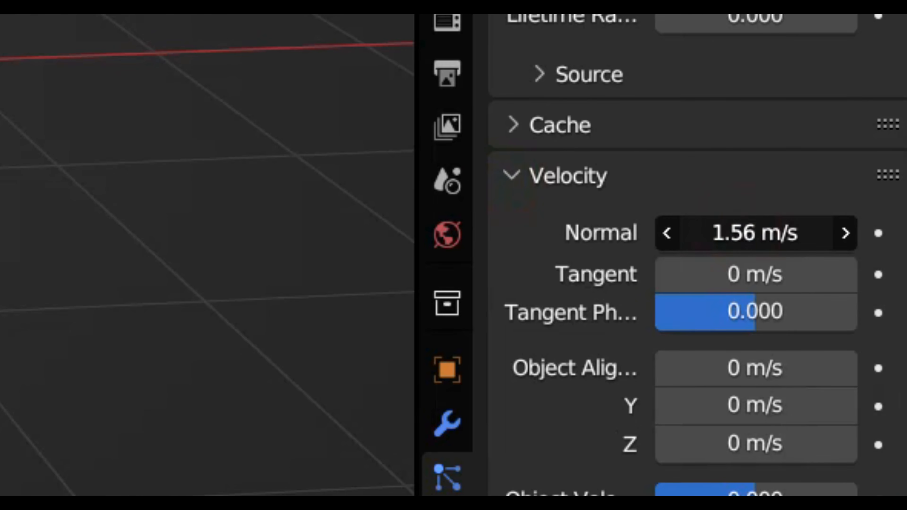
click(389, 458)
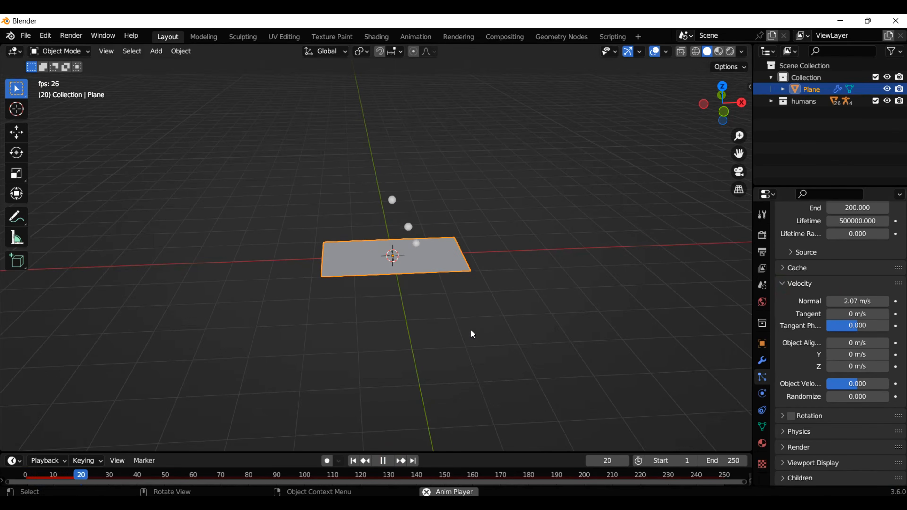
- Render the particles as a collection, using the humans collection as the instanced source
click(855, 470)
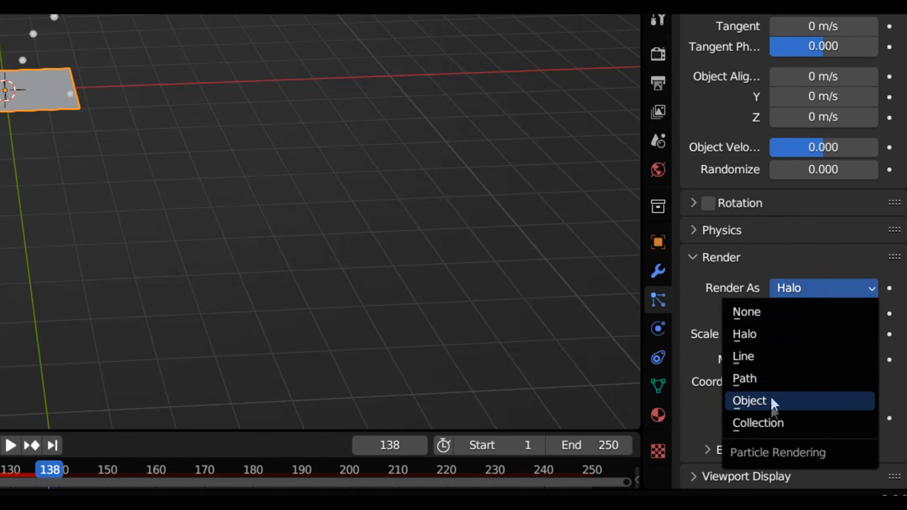
click(773, 423)
scroll(771, 324, down, 5)
click(812, 341)
click(776, 156)
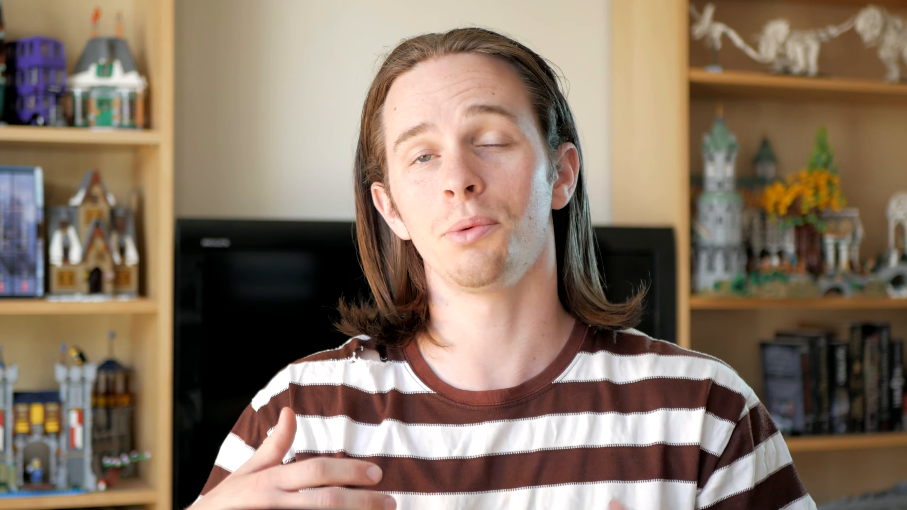
drag(286, 107, 463, 148)
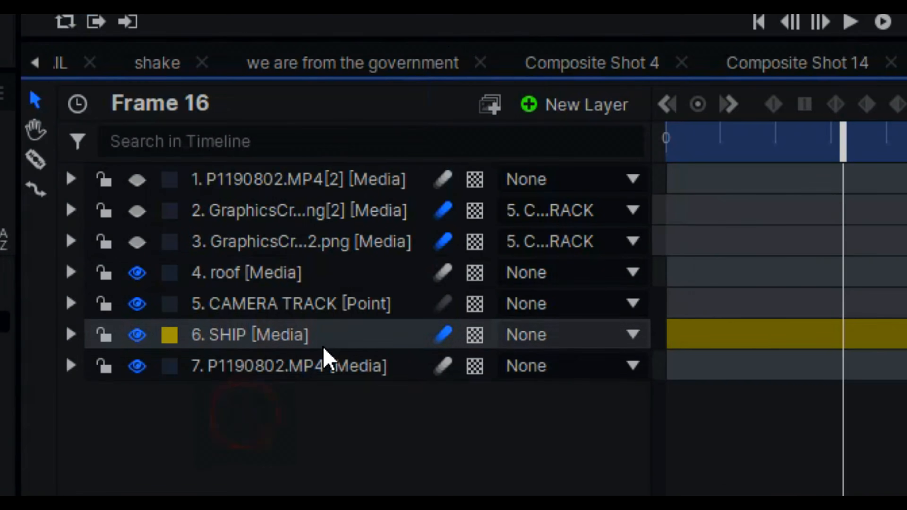
- Switch to HitFilm and parent the SHIP layer to the CAMERA TRACK point
click(325, 341)
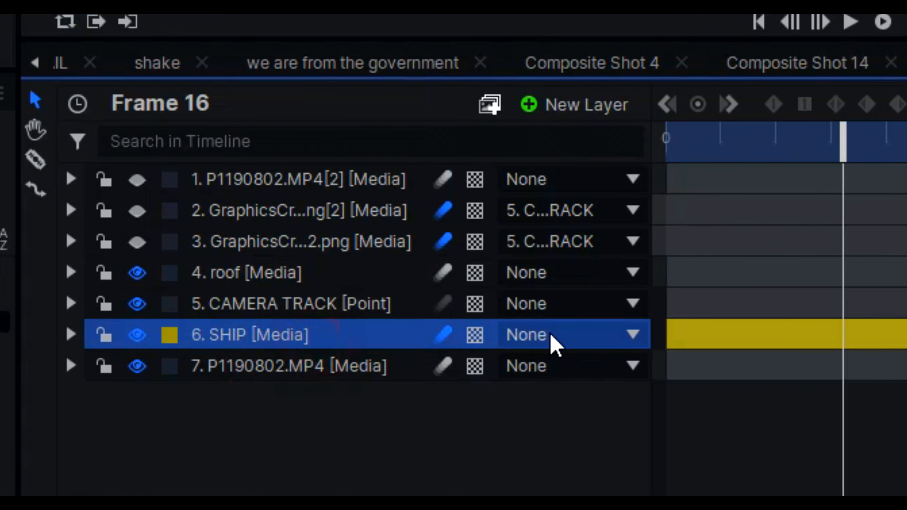
click(553, 334)
click(561, 461)
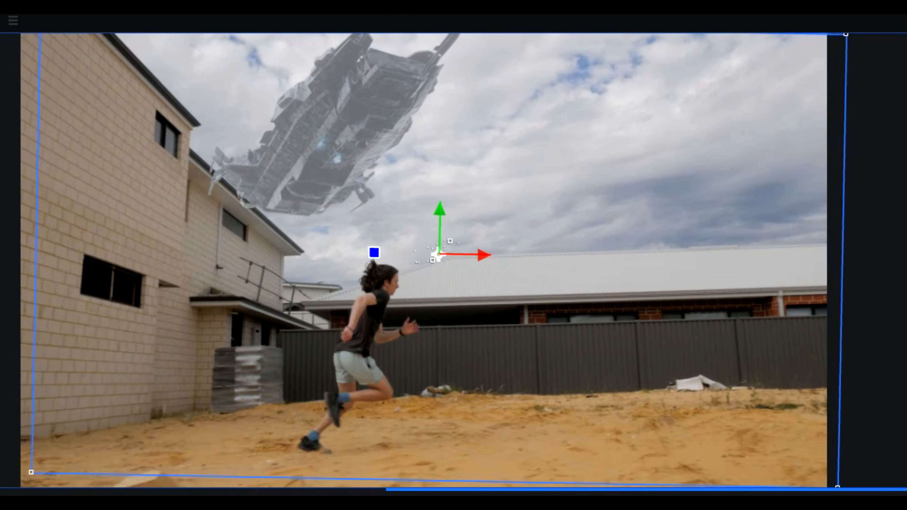
- Duplicate the P1190802.MP4 footage layer and place the copy at the top of the layer stack
click(402, 327)
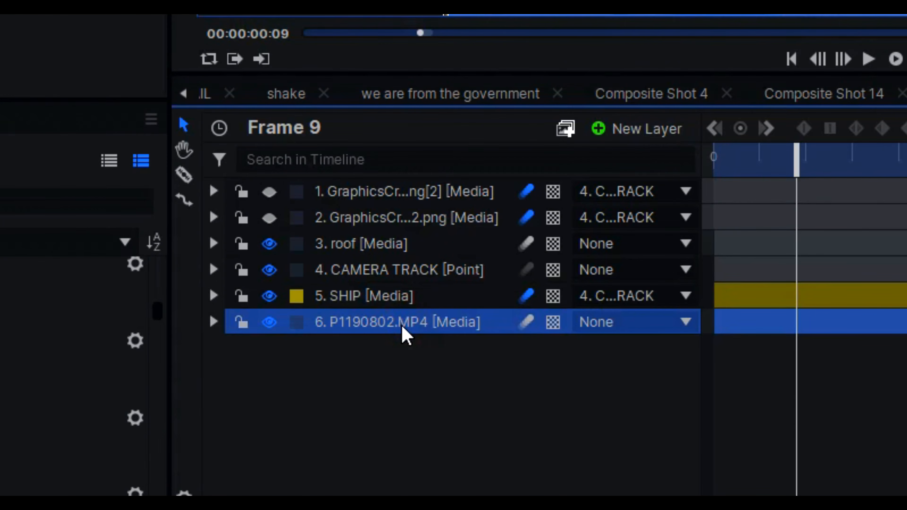
key(ctrl+d)
drag(402, 197, 399, 193)
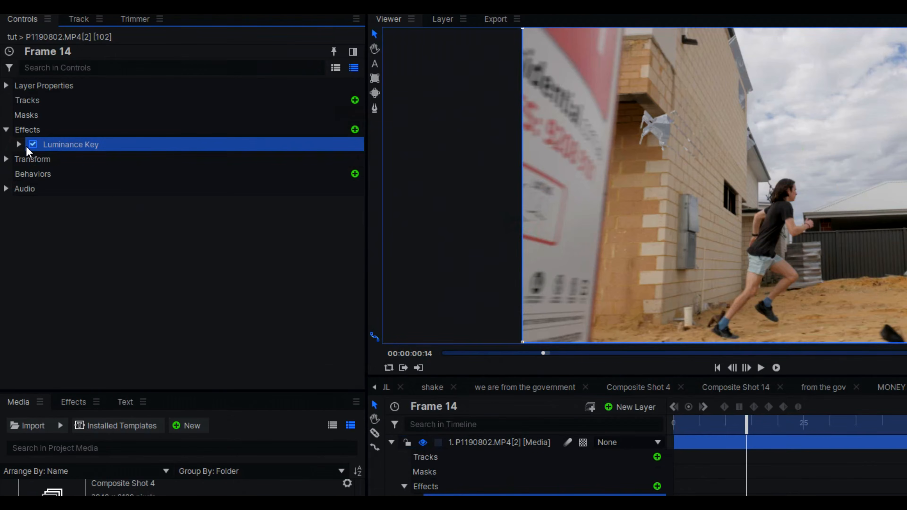
- Set the duplicate's Luminance Key to Key Out Brighter with threshold 0.71 and tolerance 0.10
click(19, 144)
click(253, 160)
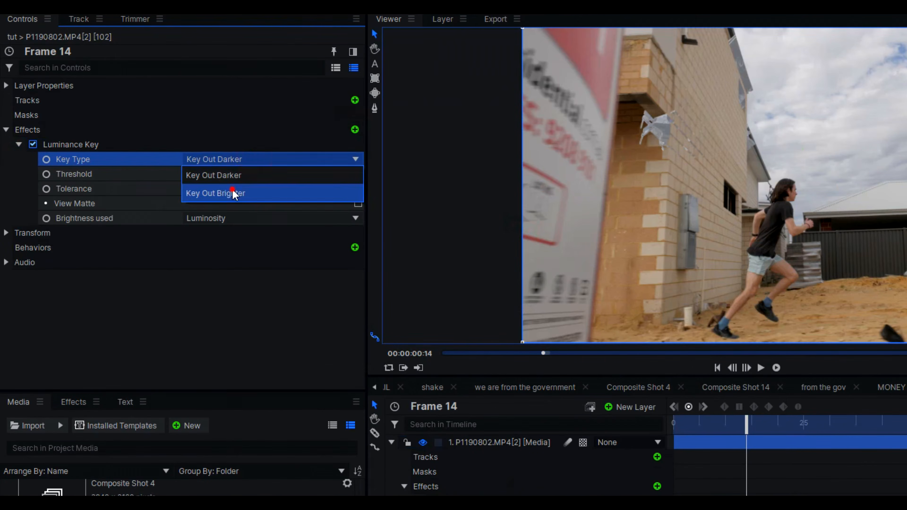
click(234, 193)
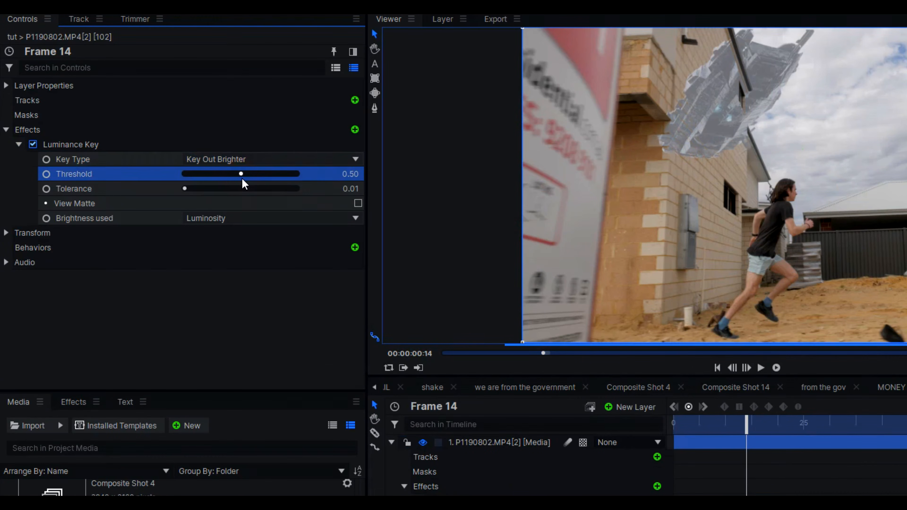
drag(185, 189, 251, 208)
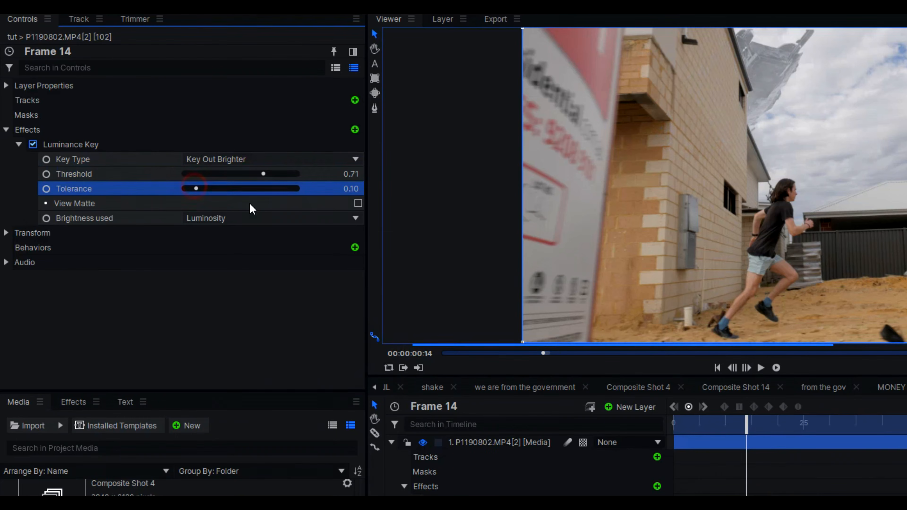
- Raise the midpoint of the RGB curve in the Curves effect
drag(469, 430, 567, 429)
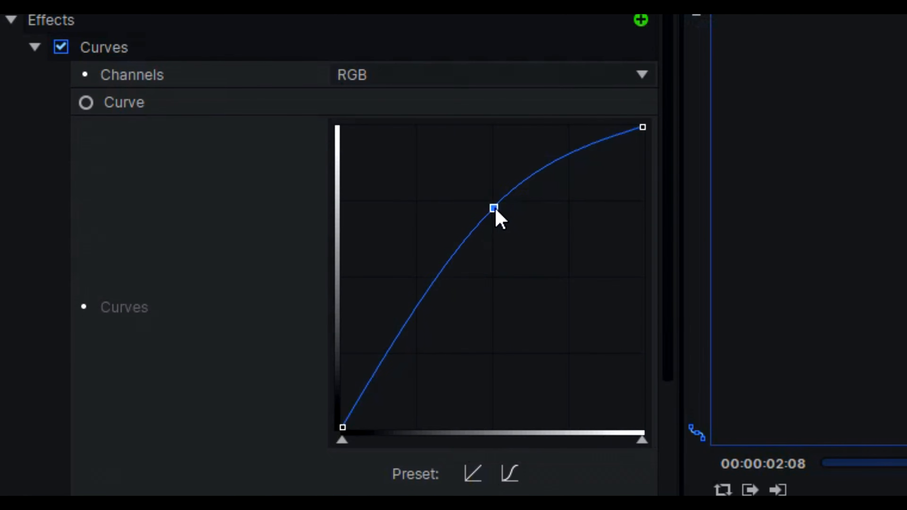
- Parent the top GraphicsCrate cloud layer to CAMERA TRACK and move all its mask points together toward the ship's lower end
click(353, 253)
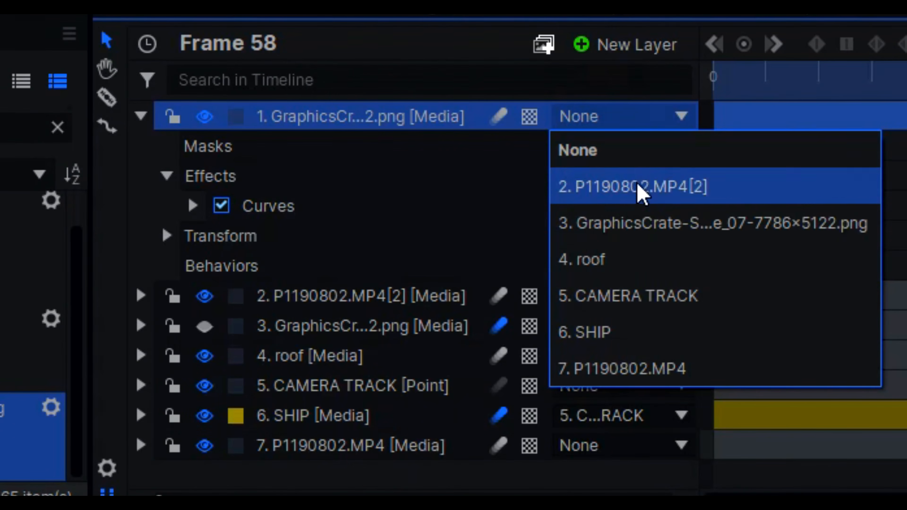
click(639, 303)
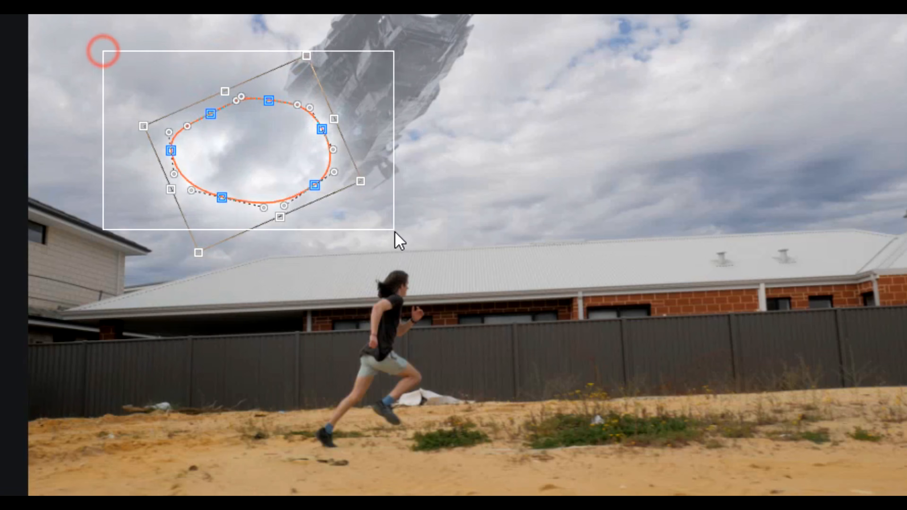
drag(395, 232, 394, 229)
drag(238, 156, 388, 183)
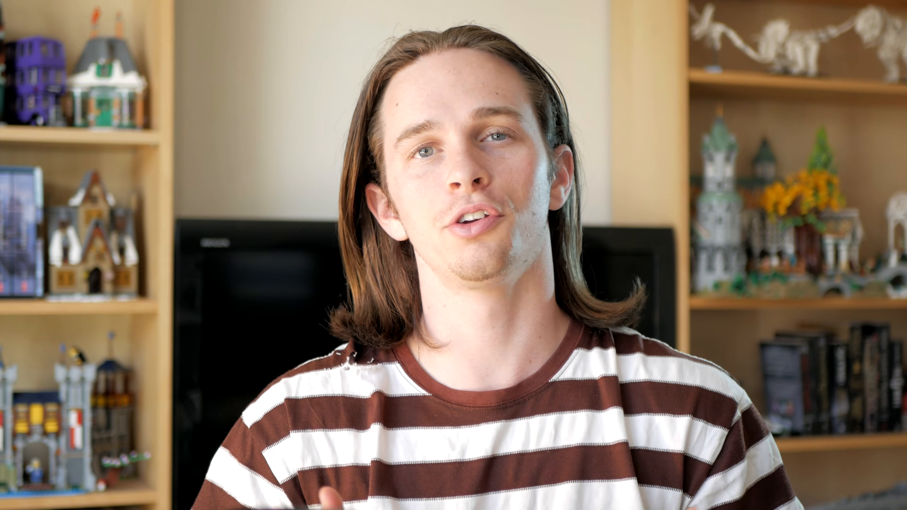
- Duplicate the humans[2] layer and select the humans layer directly beneath the new copy
click(345, 359)
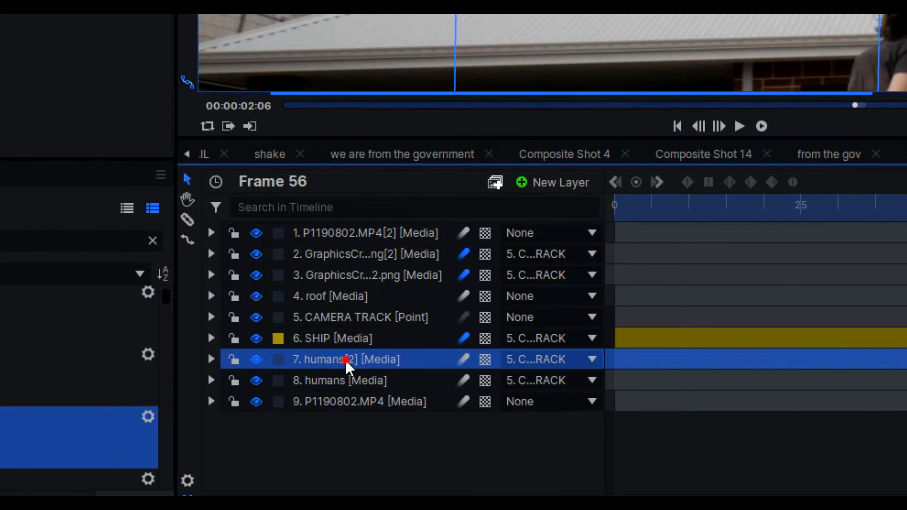
key(ctrl+d)
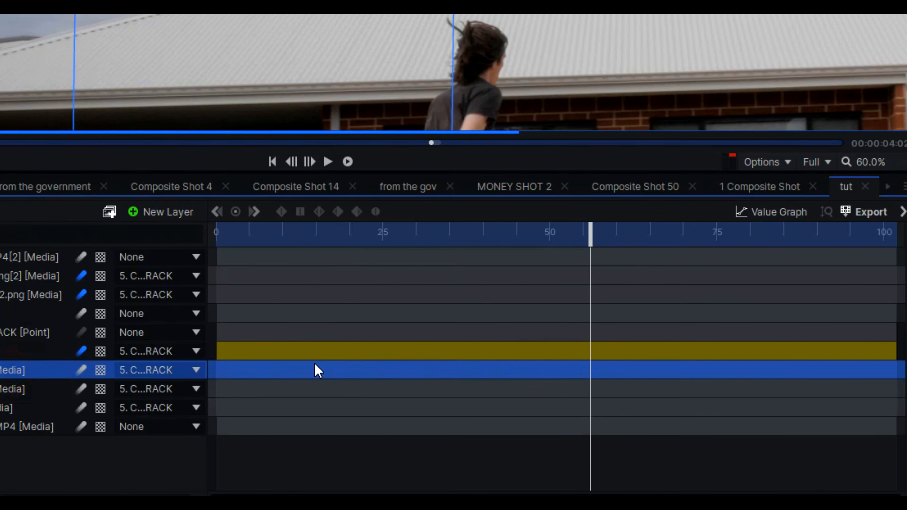
drag(349, 395, 409, 399)
double_click(425, 394)
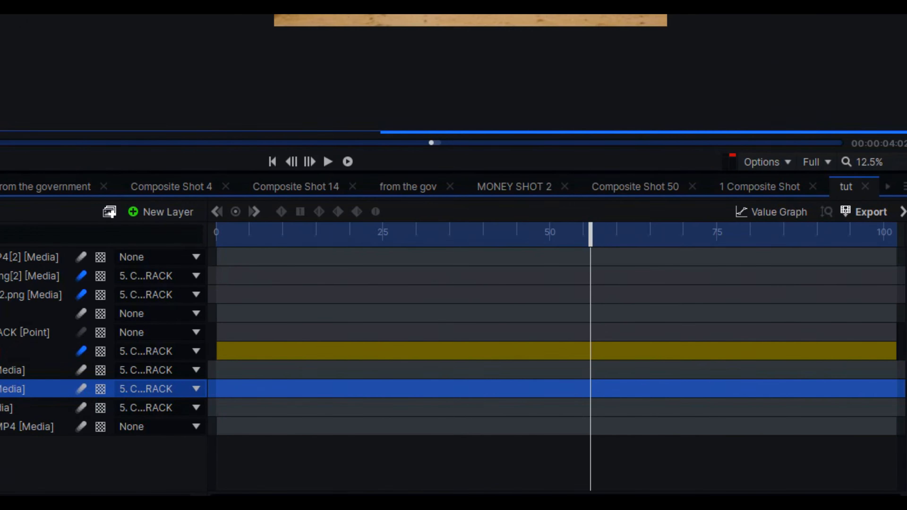